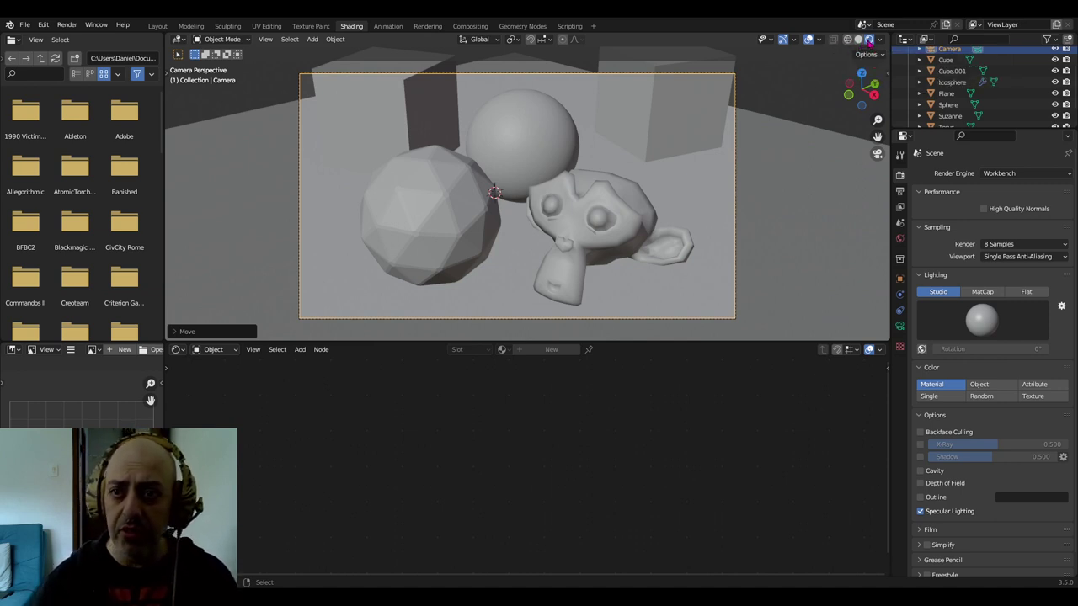
Show the scene in wireframe, look over the whole setup outside the camera view, and select the floor plane
left_click(834, 40)
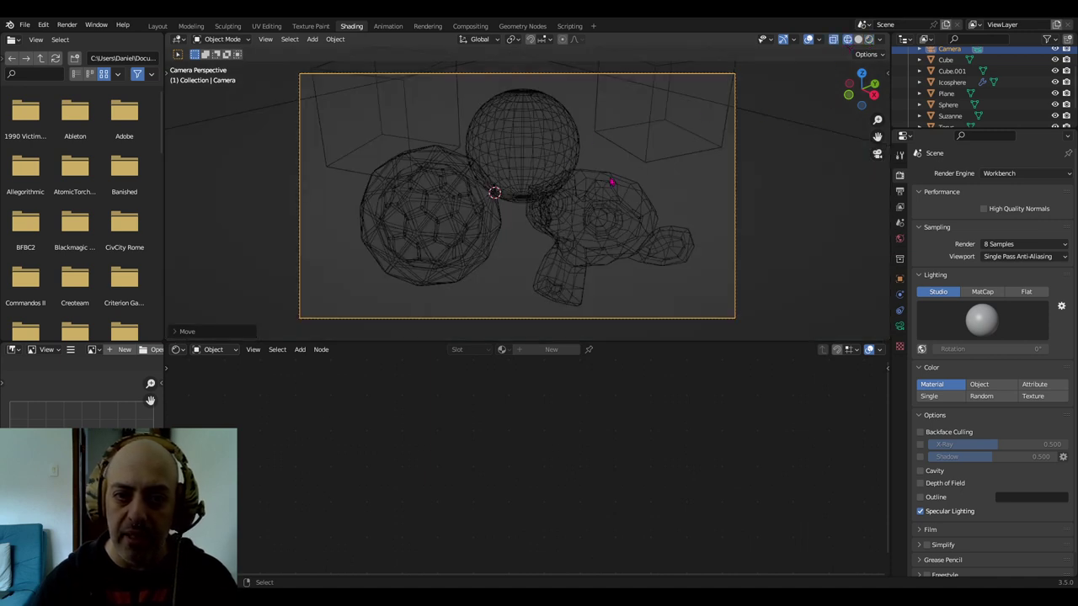
scroll(692, 163, "down", 1)
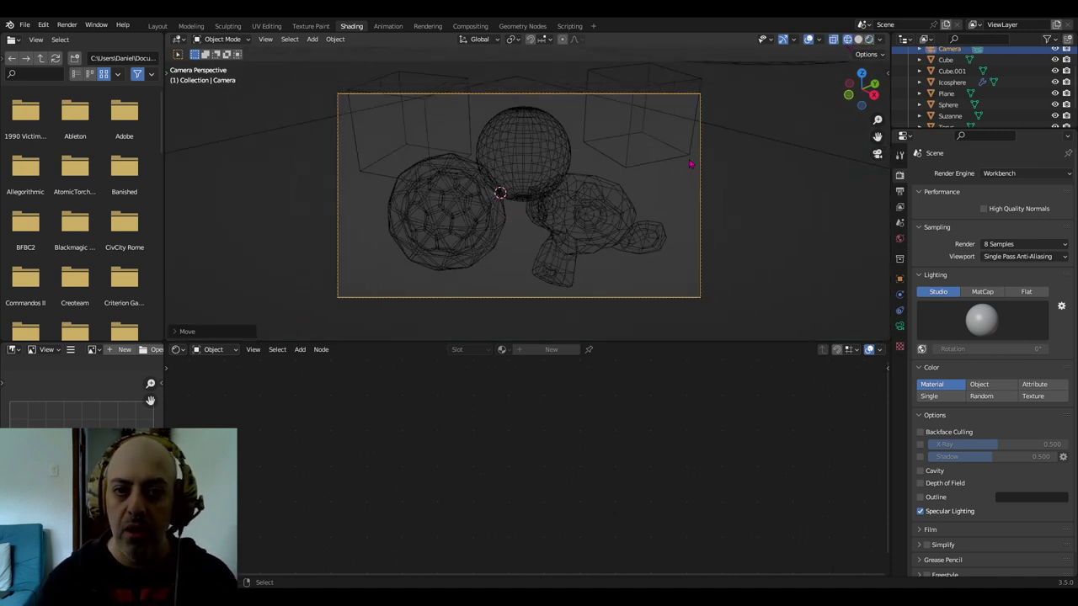
scroll(689, 163, "up", 1)
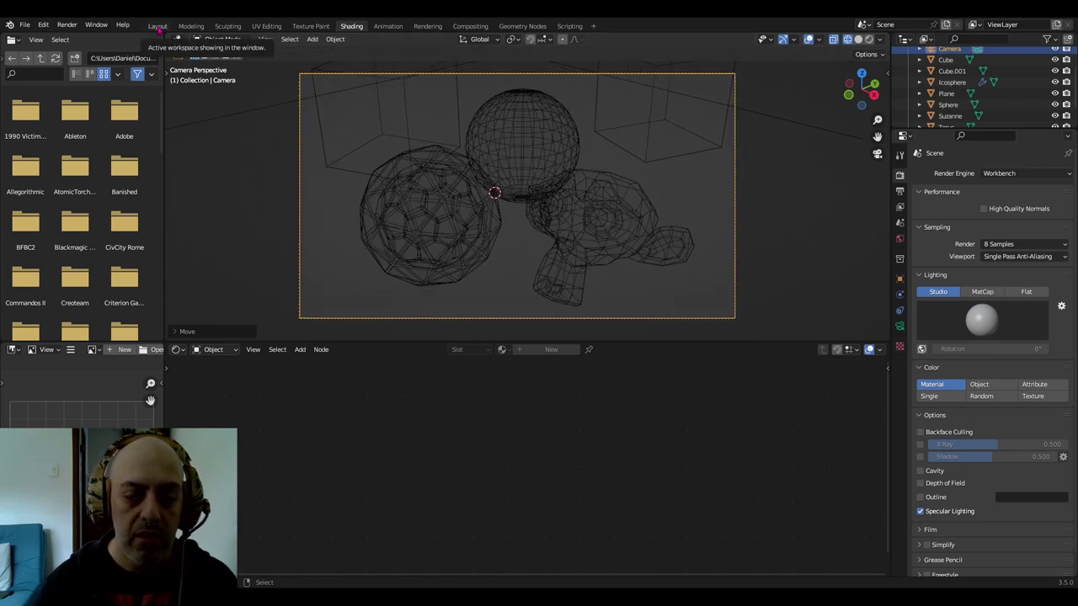
middle_click_drag(578, 164, 584, 190)
scroll(585, 191, "down", 5)
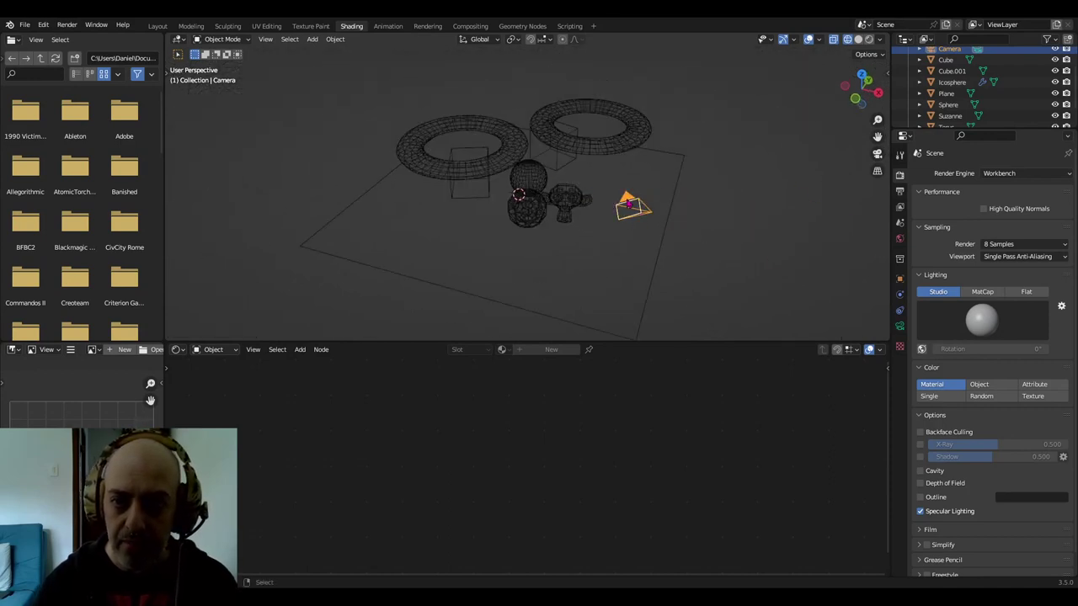
left_click(608, 258)
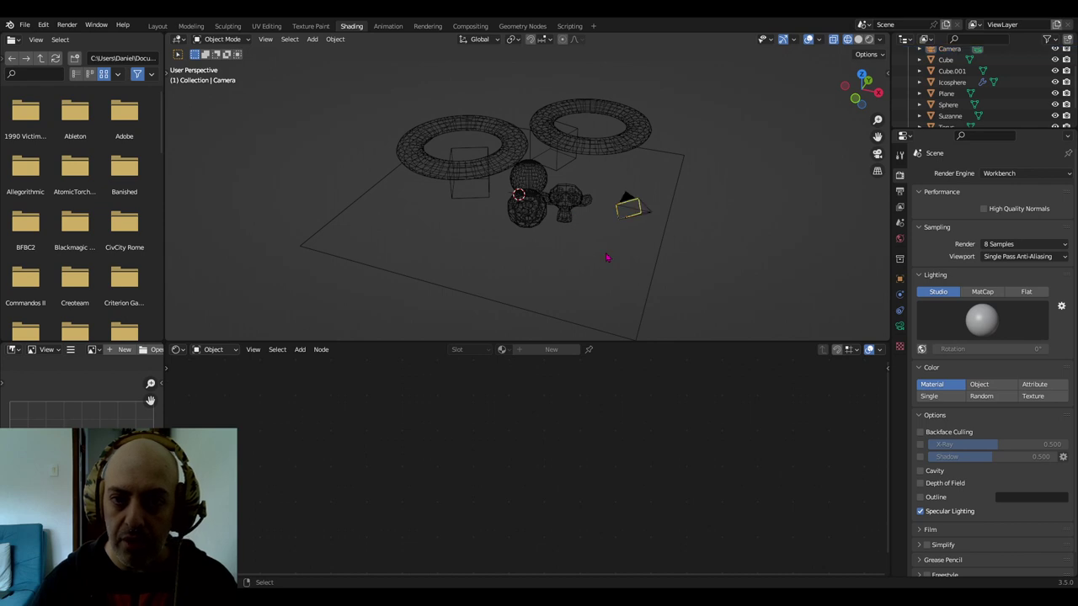
left_click(676, 187)
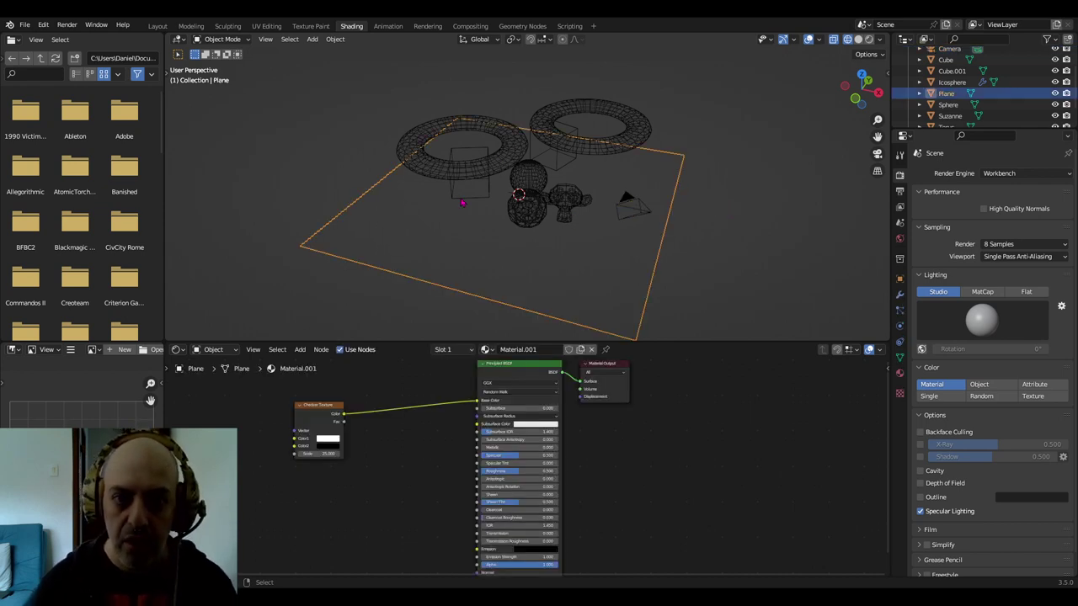
Scale the two glowing tori above the scene up along the Z axis to make them thicker
left_click(502, 159)
left_click(615, 125, "shift")
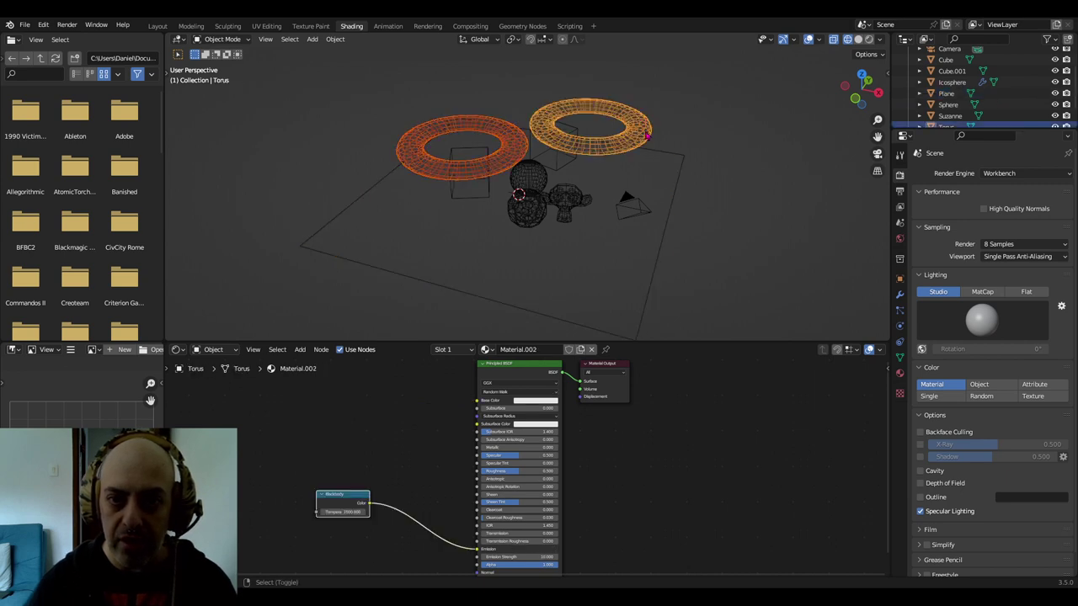
key("s")
key("z")
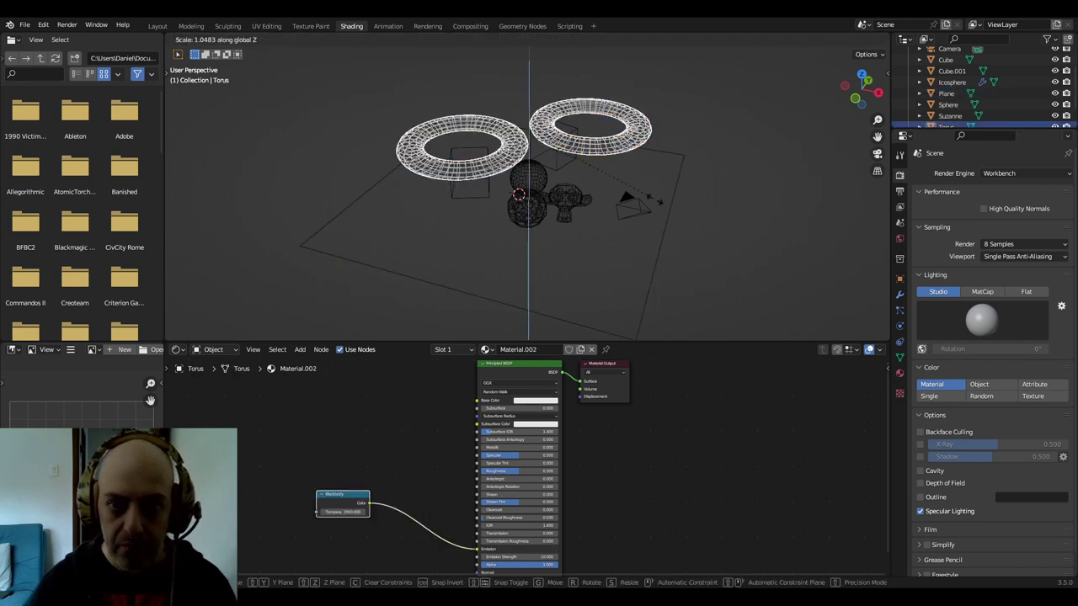
left_click(718, 226)
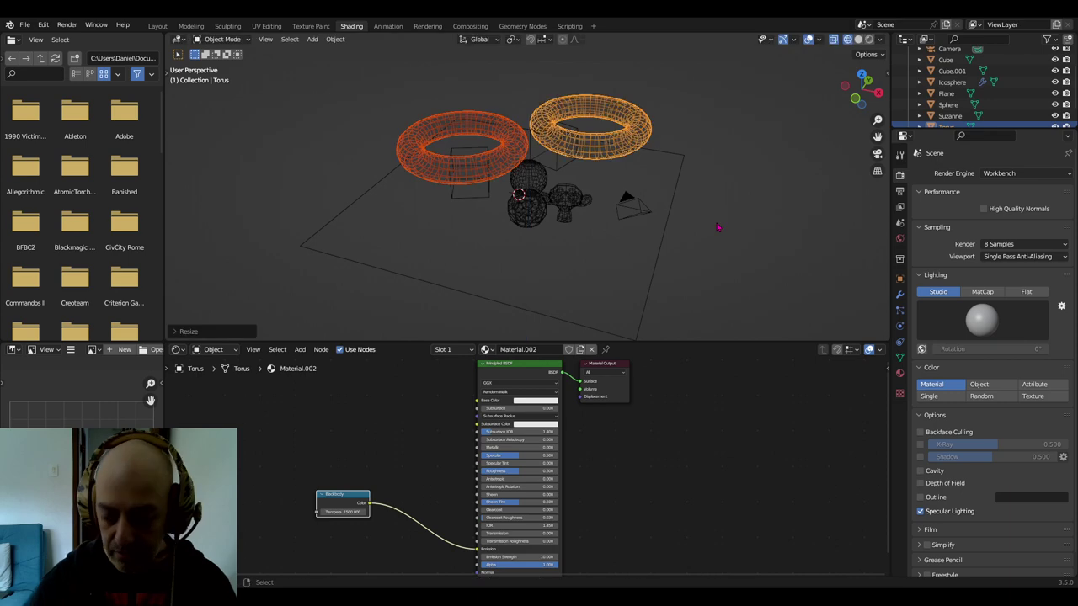
Move both tori slightly along the Z axis in the front view and return to the camera view
key("KP_1")
key("g")
key("z")
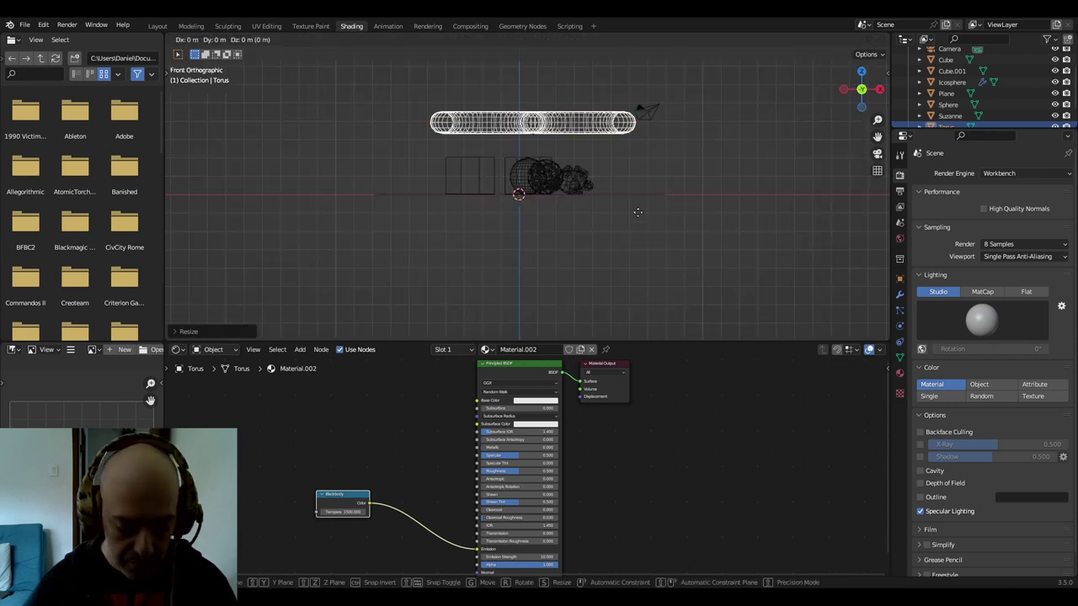
left_click(638, 205)
key("KP_0")
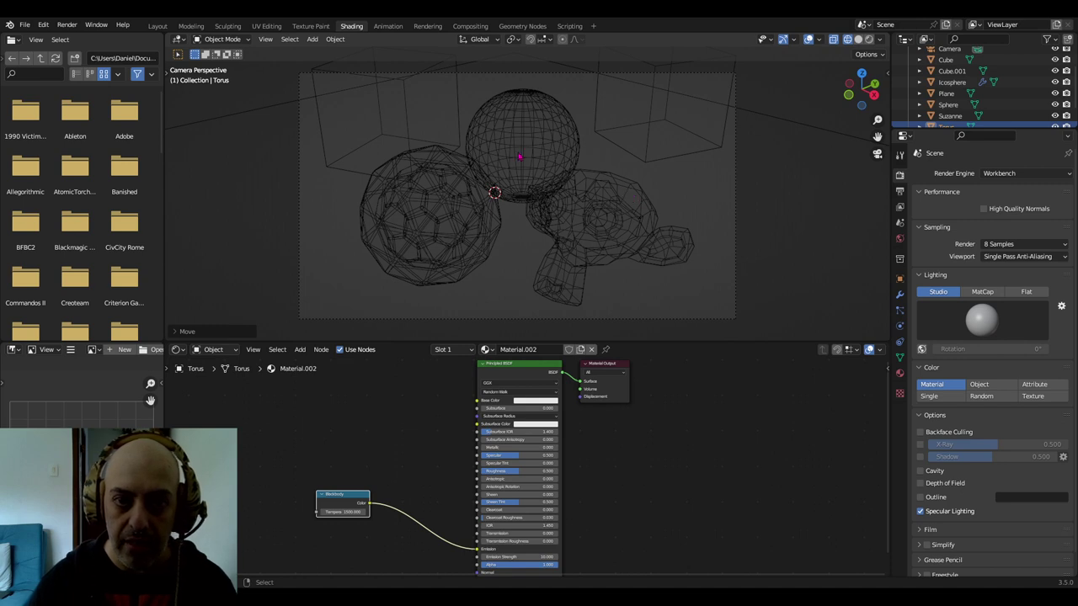
Select the sphere, icosphere, monkey head and cubes in turn to examine their materials
left_click(520, 156)
left_click(419, 203)
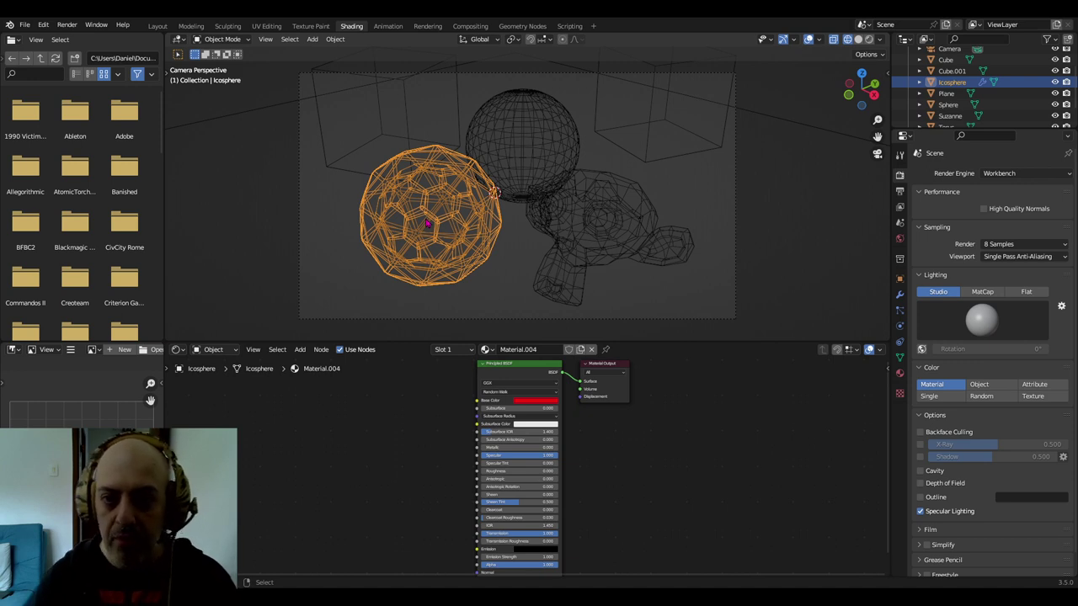
left_click(594, 218)
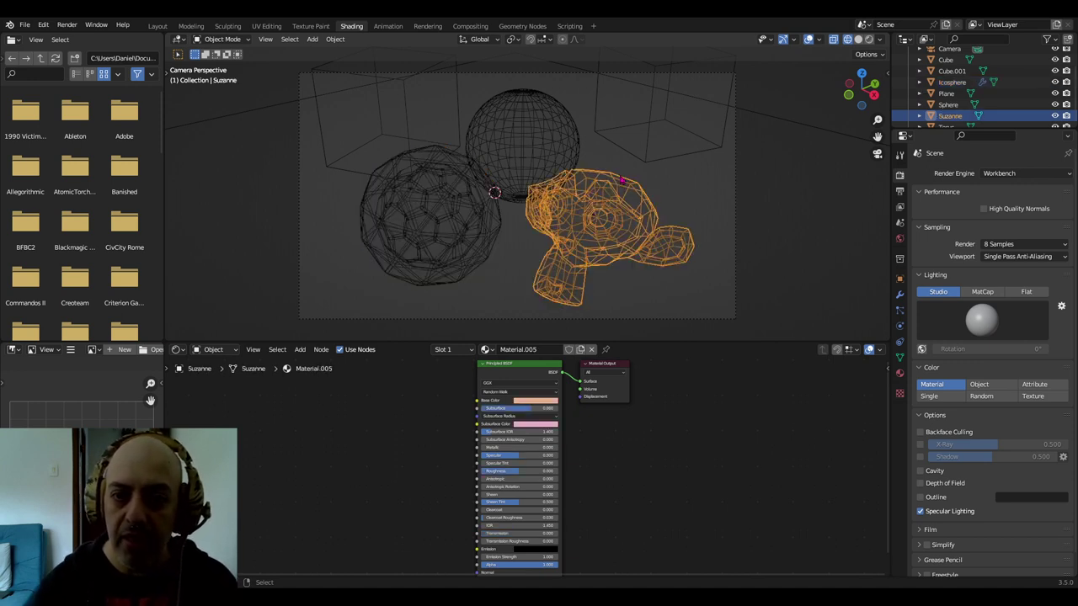
left_click(647, 135)
left_click(405, 118)
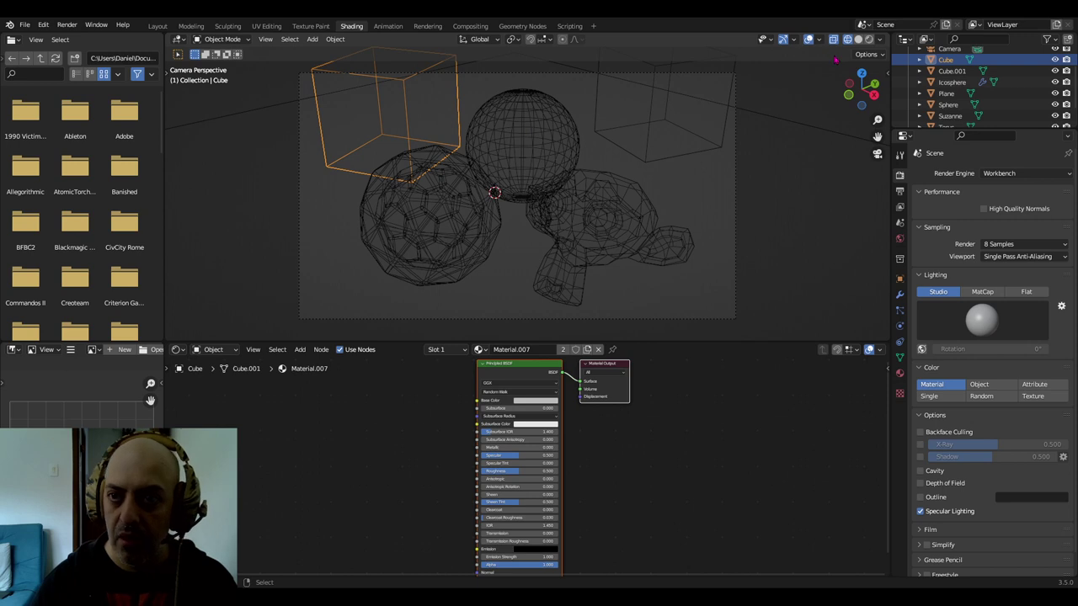
Preview the scene in rendered shading with Workbench, trying MatCap lighting and settling on Studio lighting with Random colors
left_click(858, 39)
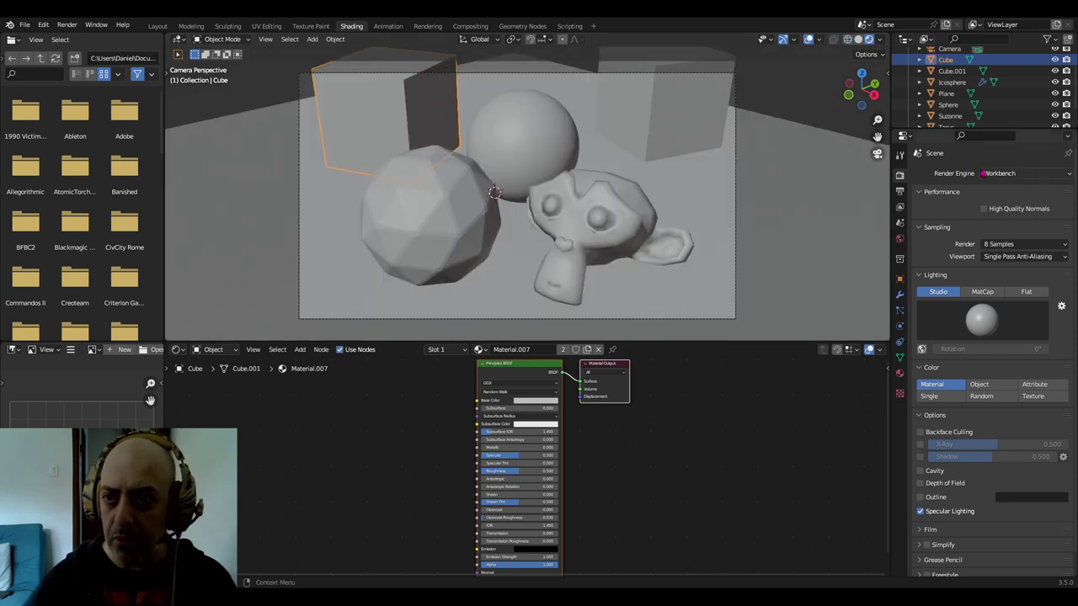
left_click(1004, 173)
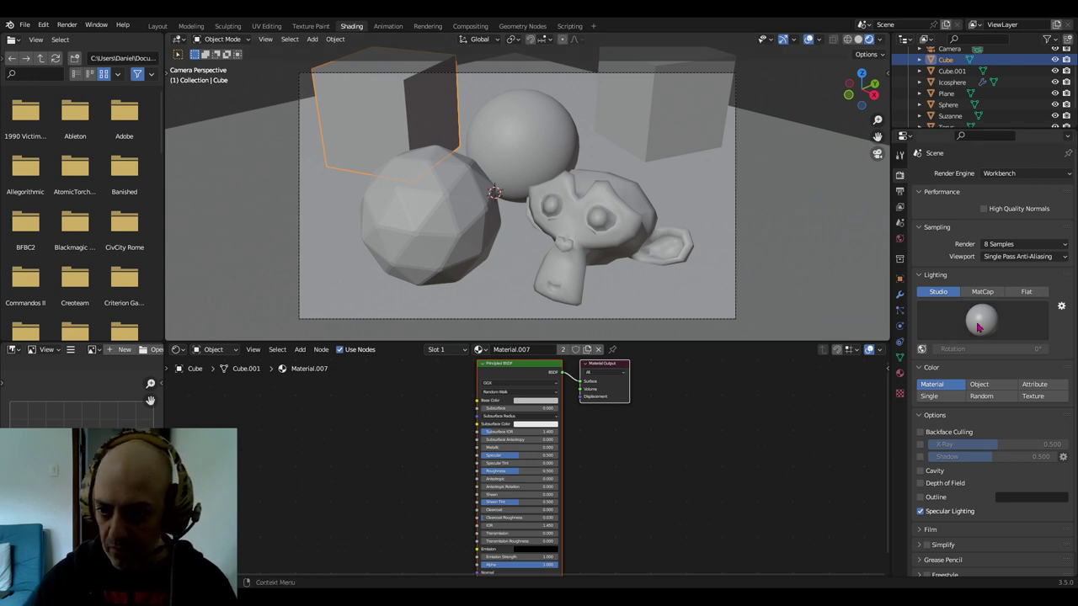
left_click(981, 291)
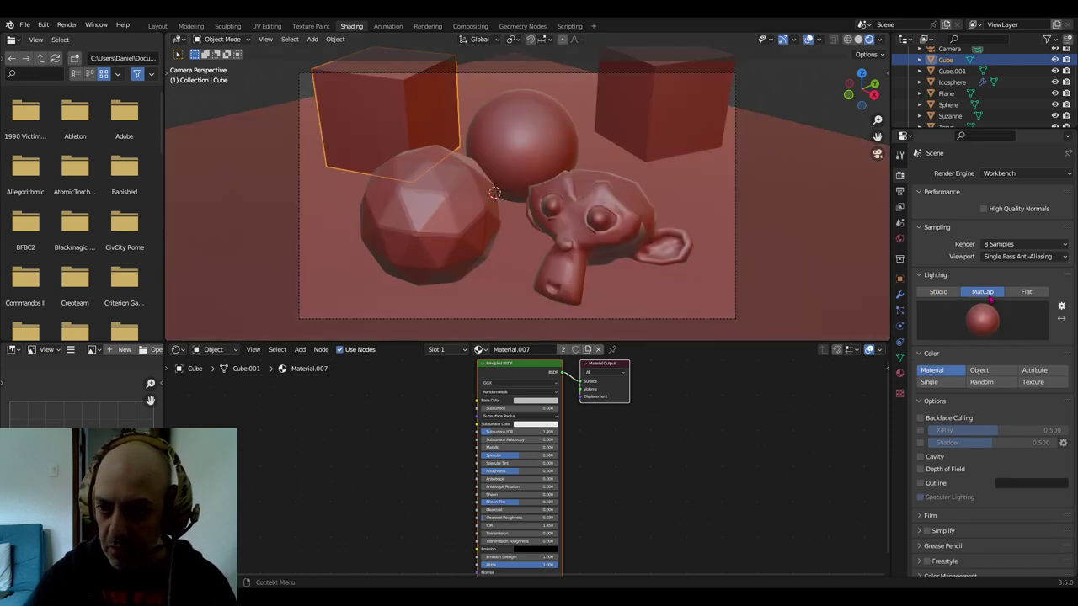
left_click(981, 328)
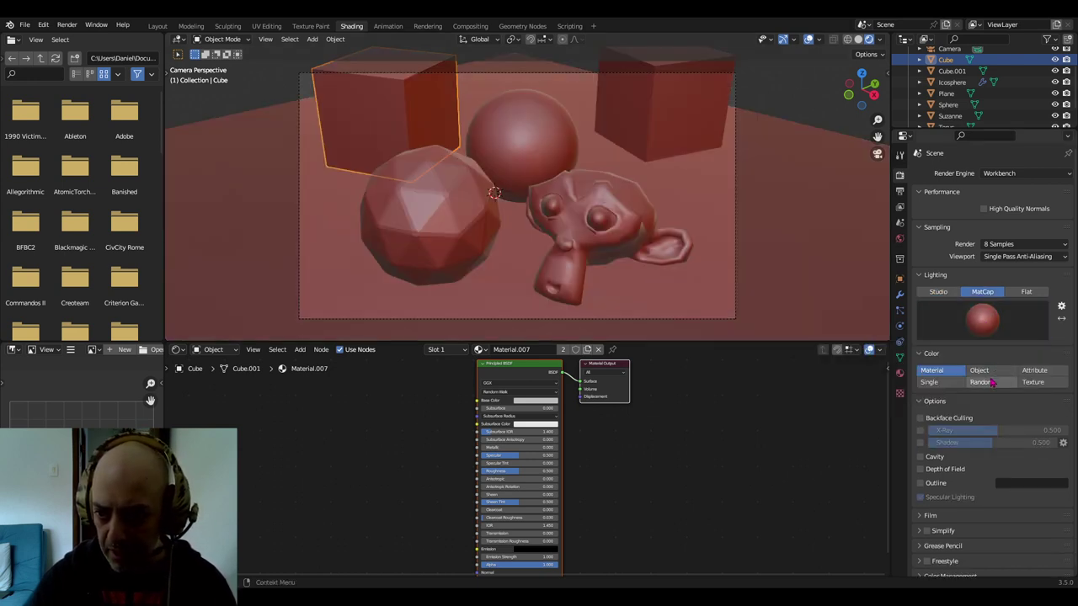
left_click(992, 383)
left_click(937, 291)
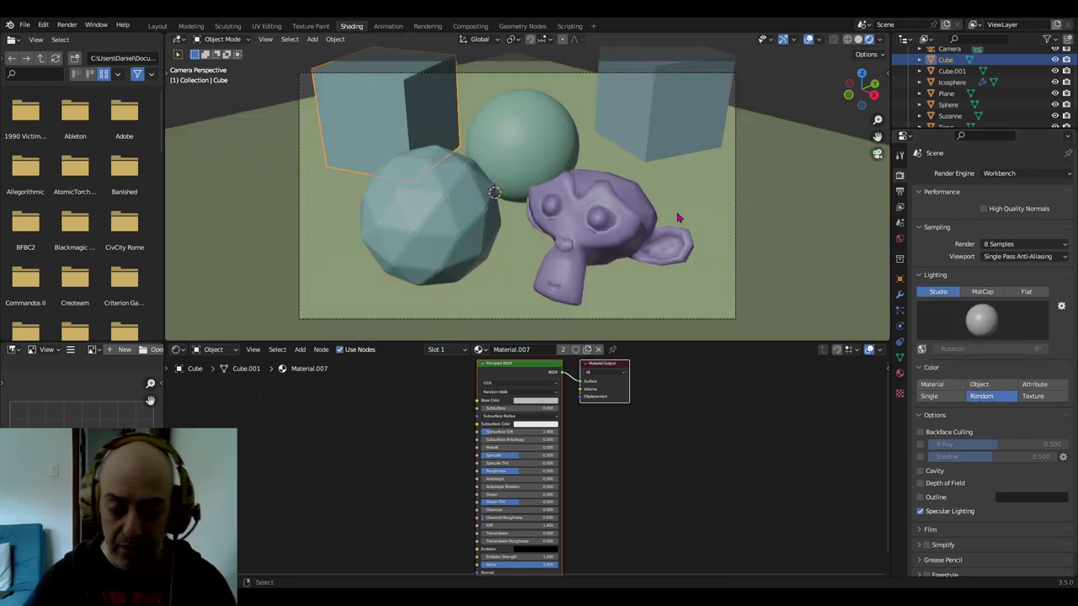
left_click(789, 110)
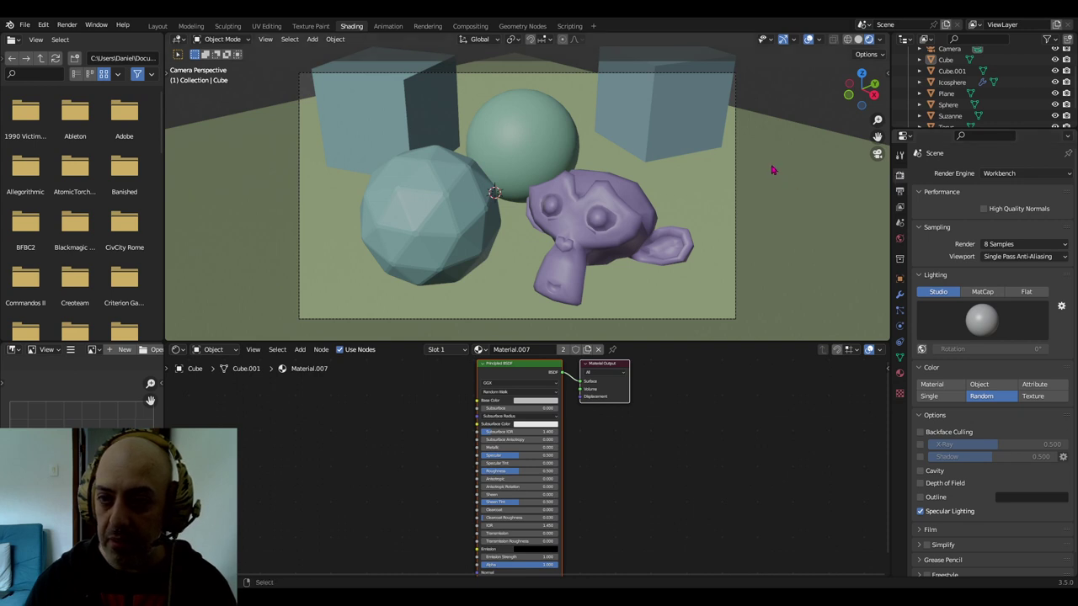
Preview the scene with the Eevee render engine and change the render engine to Cycles
left_click(1008, 174)
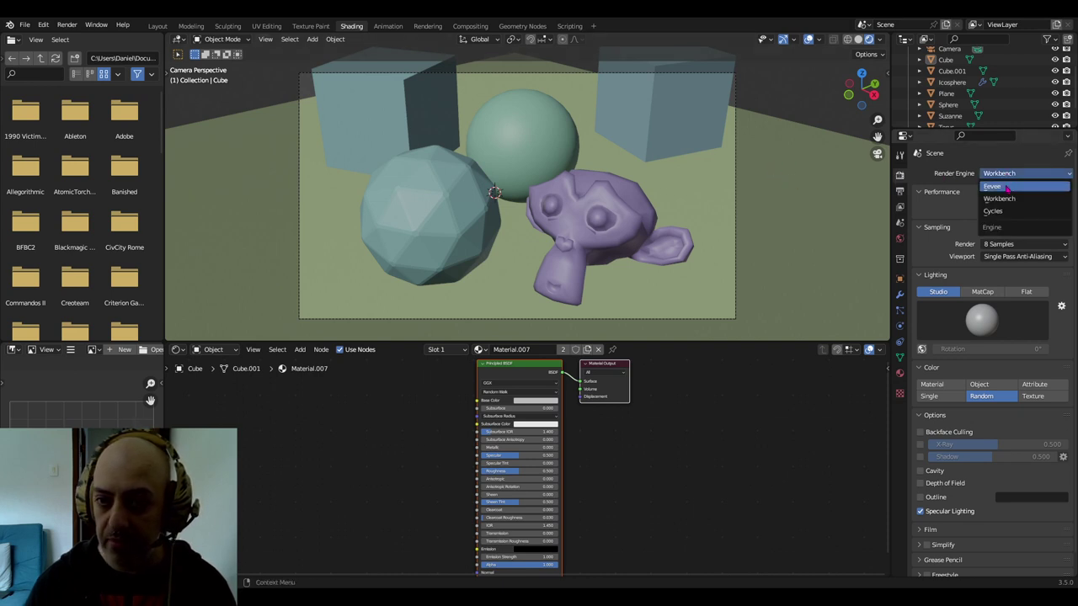
left_click(1007, 187)
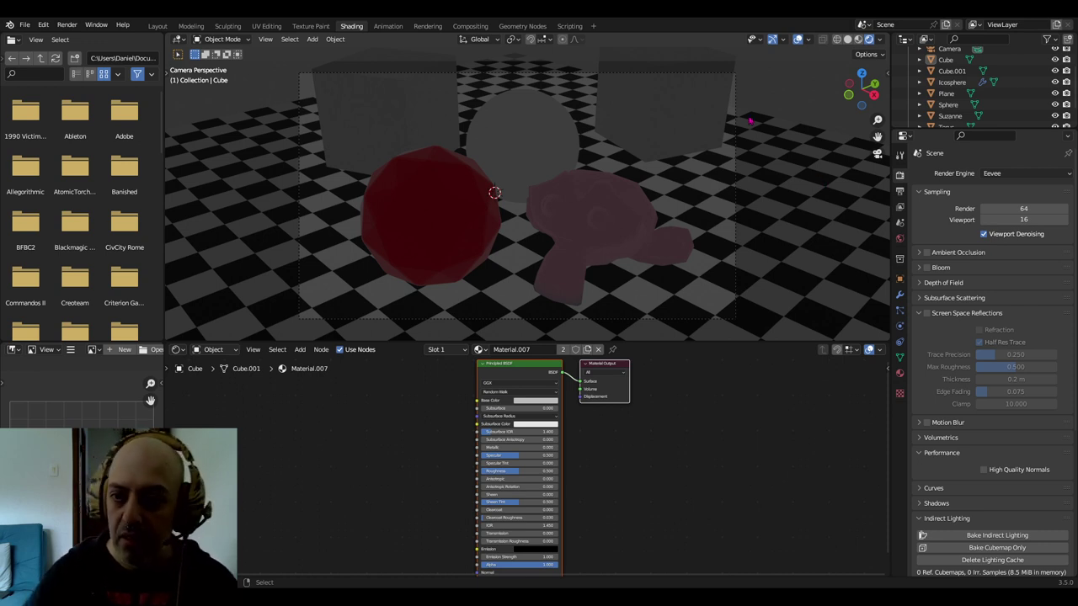
left_click(1000, 174)
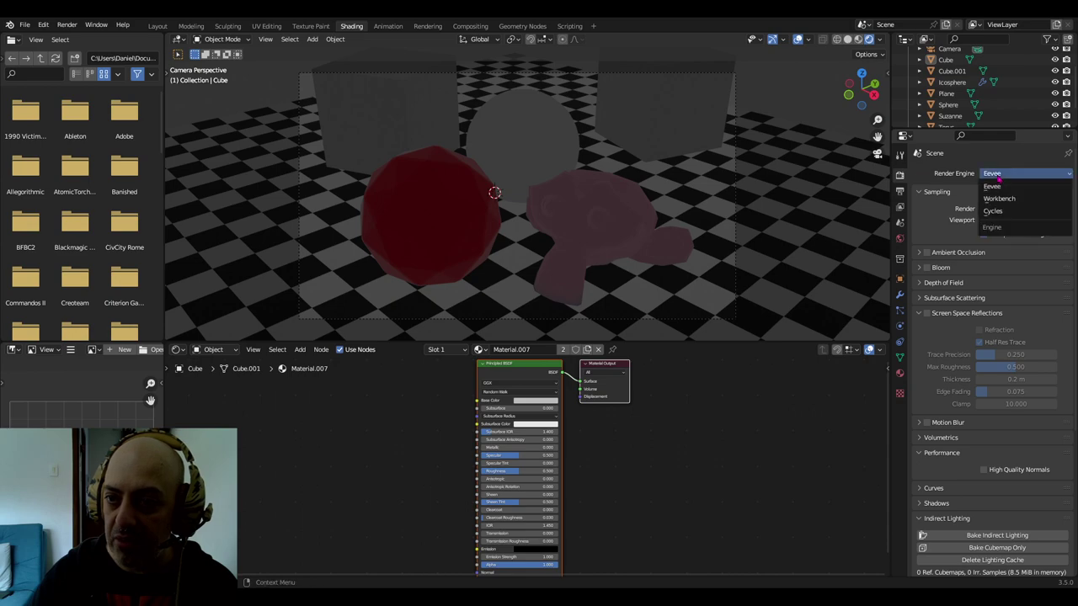
left_click(1002, 211)
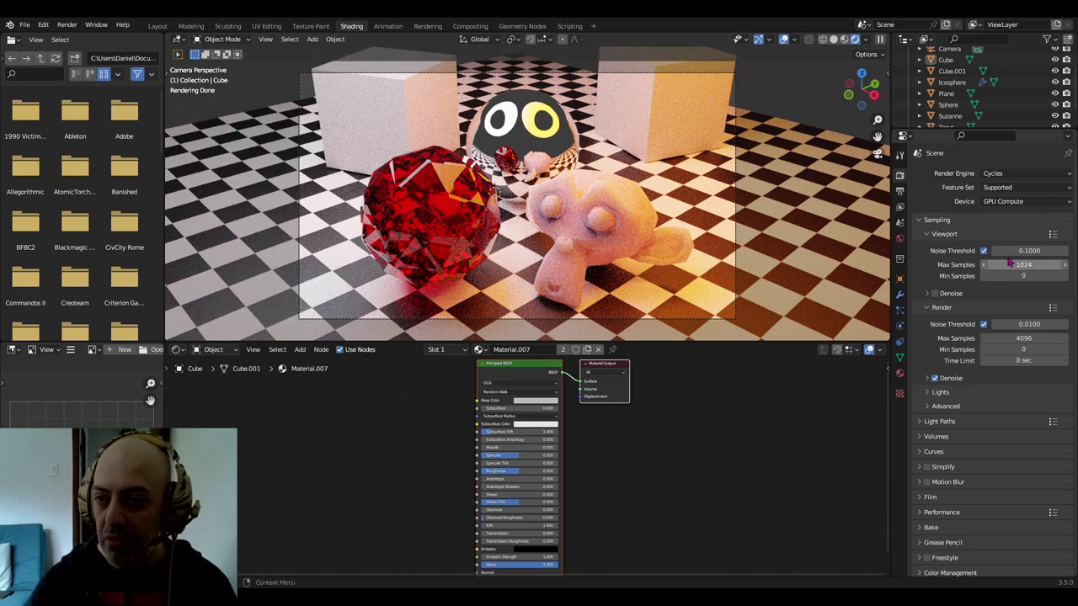
Disable the viewport noise threshold and set the viewport samples to 1, checking the noise from the camera view
left_click(982, 250)
left_click(1020, 266)
type("1")
key("Return")
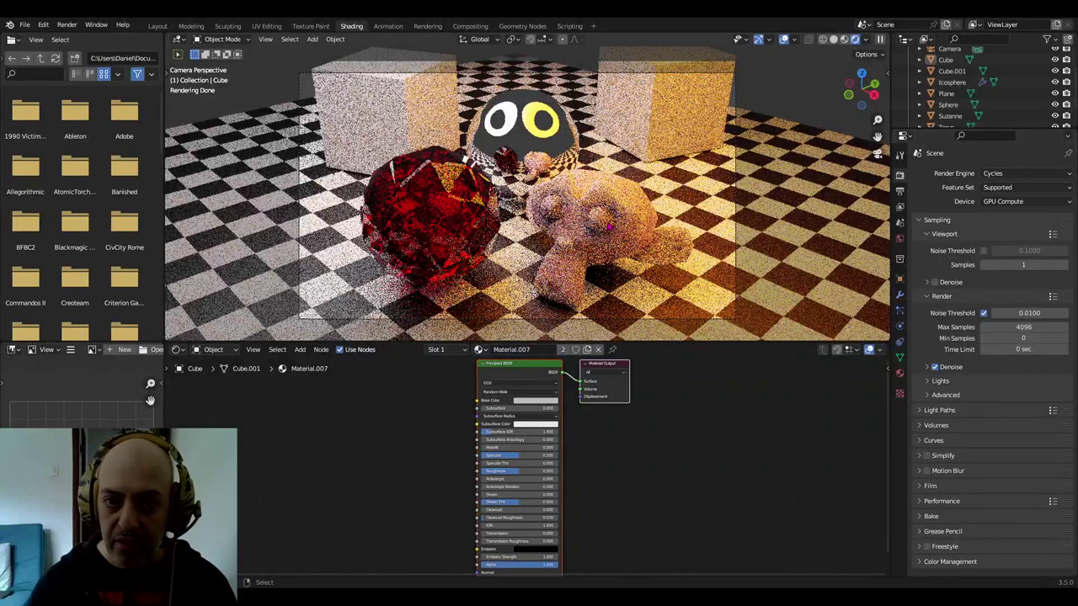
middle_click_drag(664, 251, 663, 252)
key("KP_0")
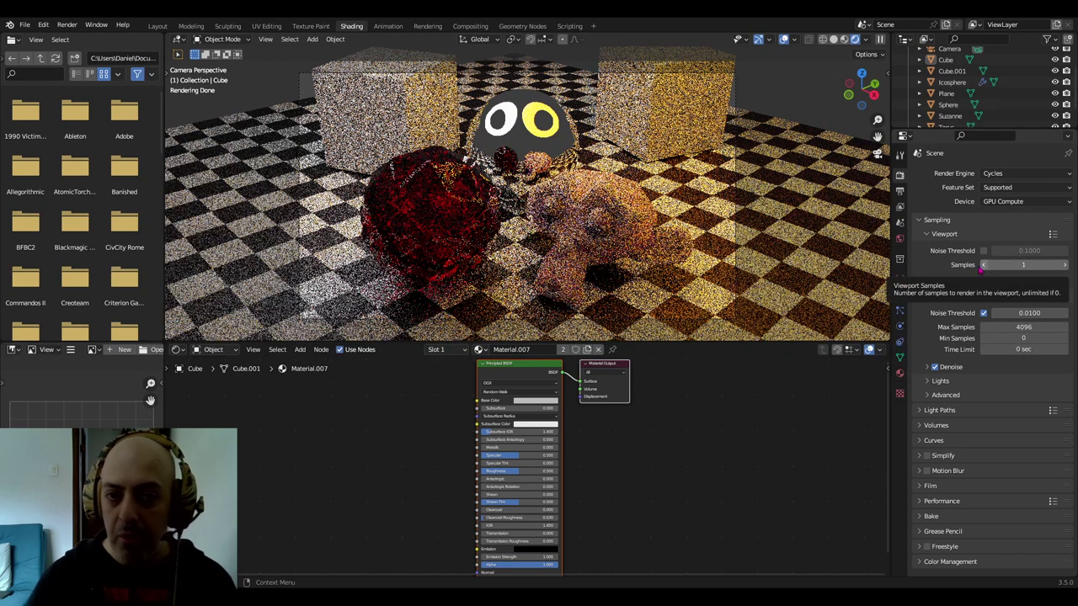
Enable denoising for the viewport and check its denoiser options
left_click(927, 283)
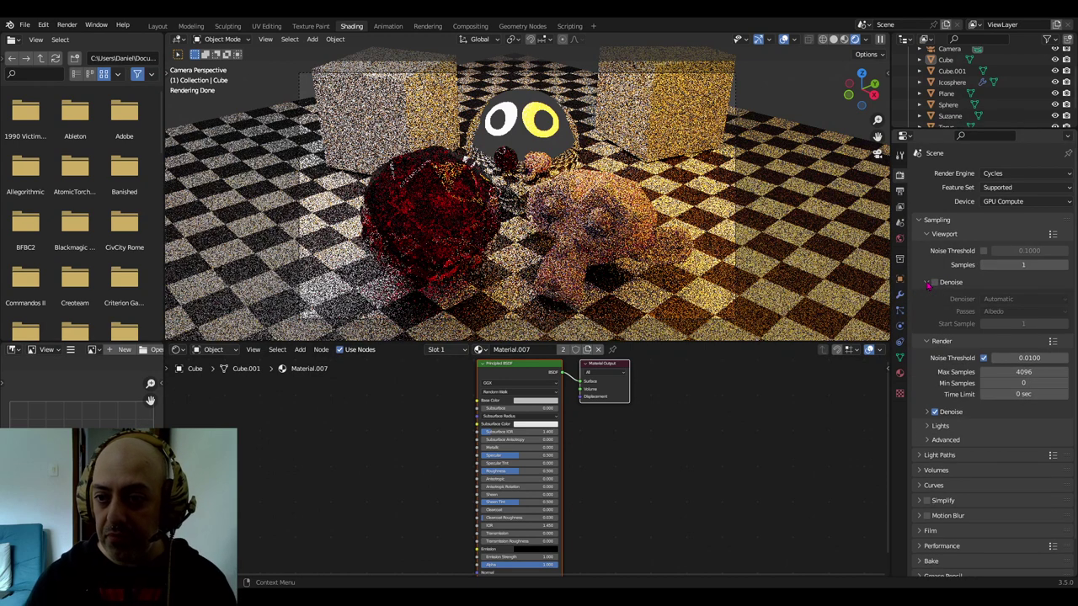
left_click(927, 284)
left_click(927, 283)
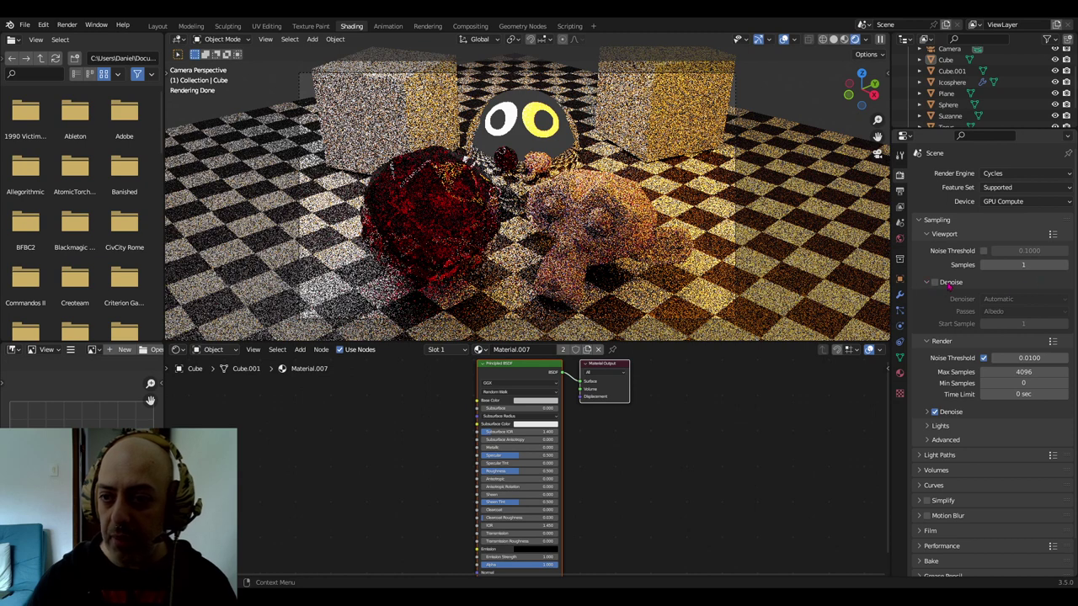
left_click(945, 283)
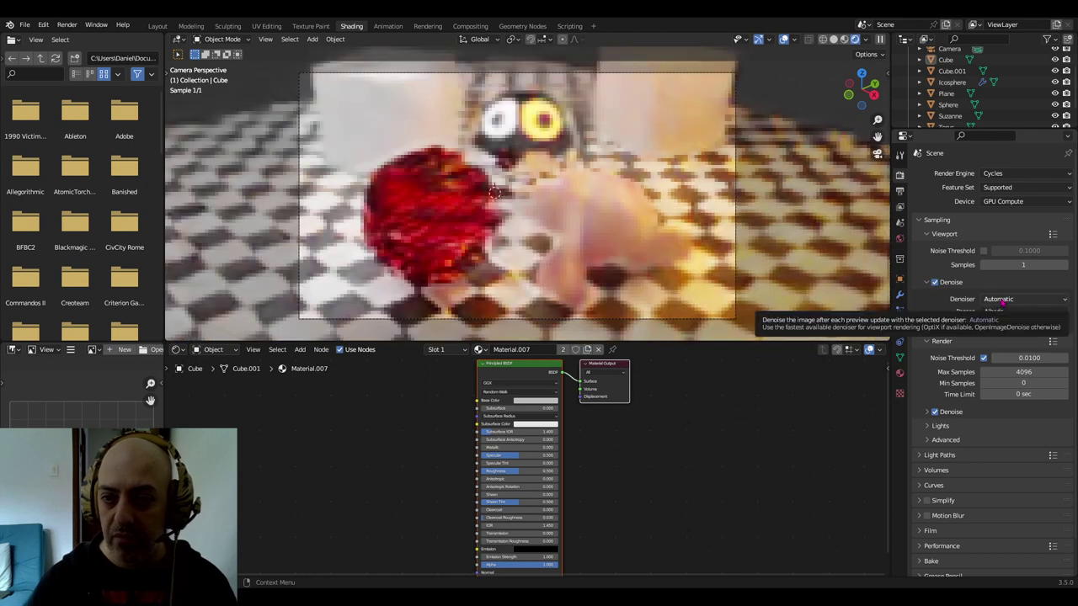
left_click(1003, 301)
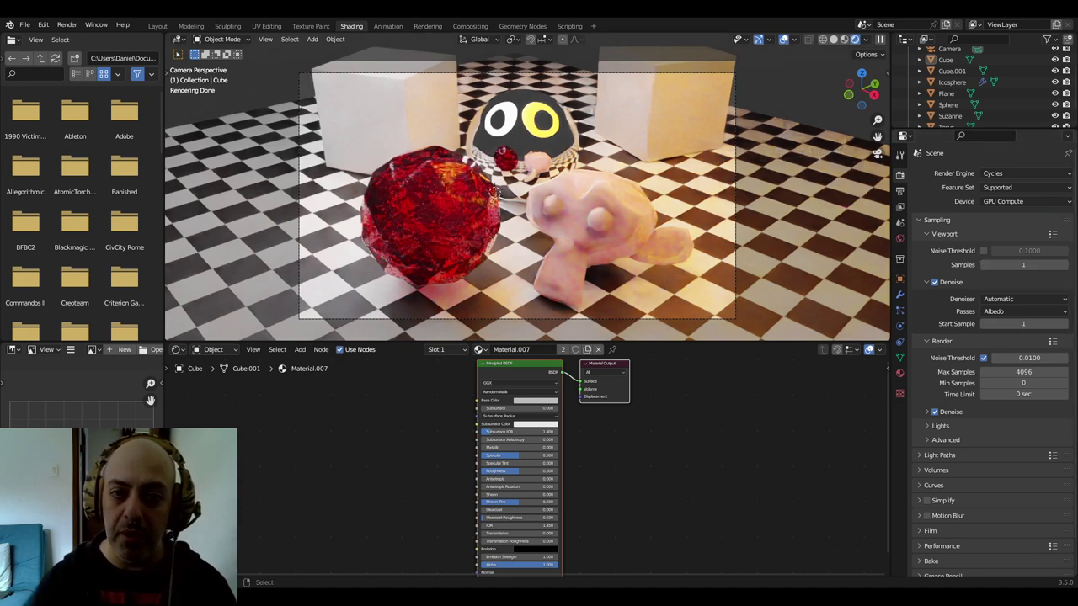
Turn off denoising for the viewport and the render, and set the viewport samples to 4
left_click(935, 283)
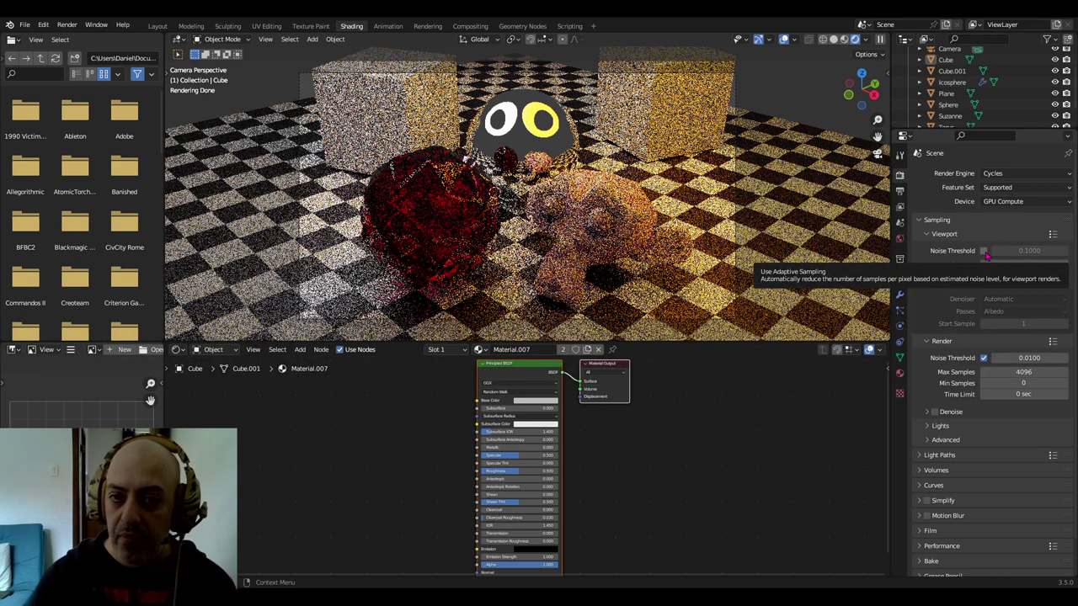
double_click(987, 264)
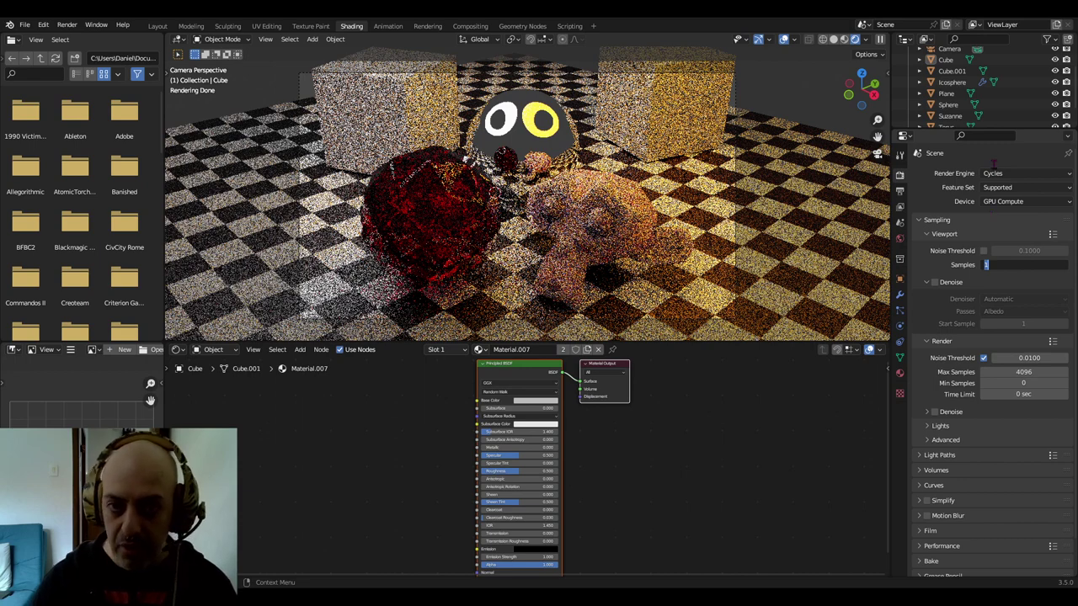
type("4")
key("Return")
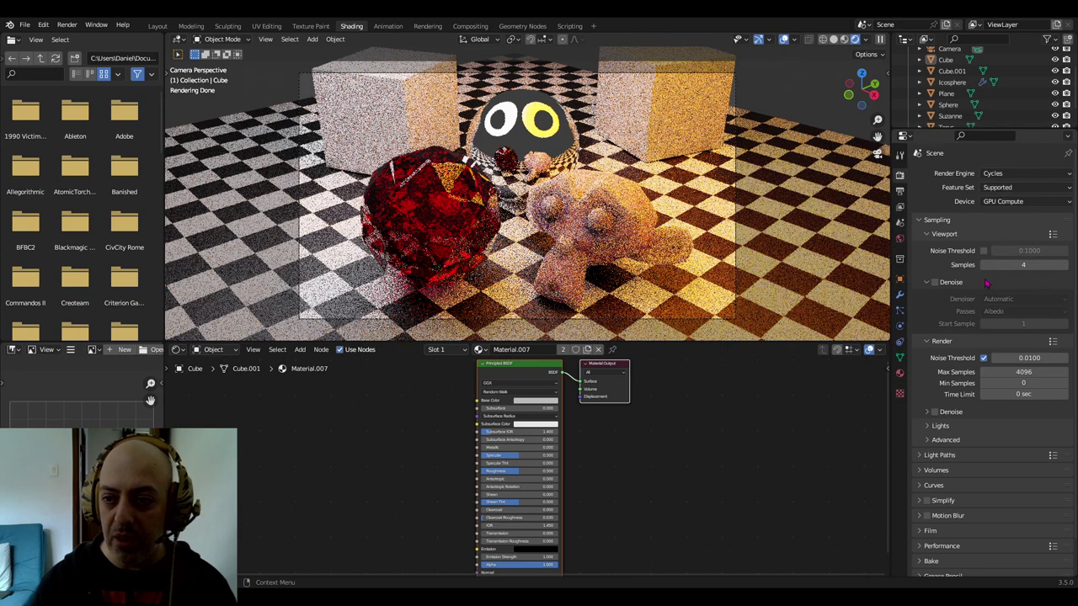
Disable the noise threshold for the final render and set the render samples to 4
left_click(983, 358)
left_click(1011, 371)
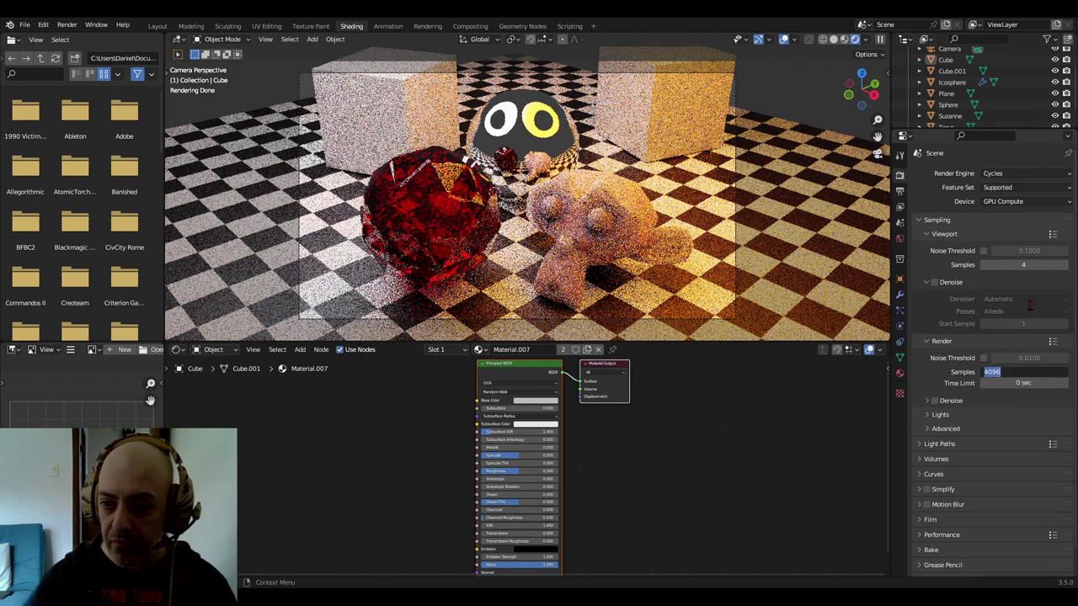
type("4")
key("Return")
Render the current frame with 4 samples and again with 128 samples
key("F12")
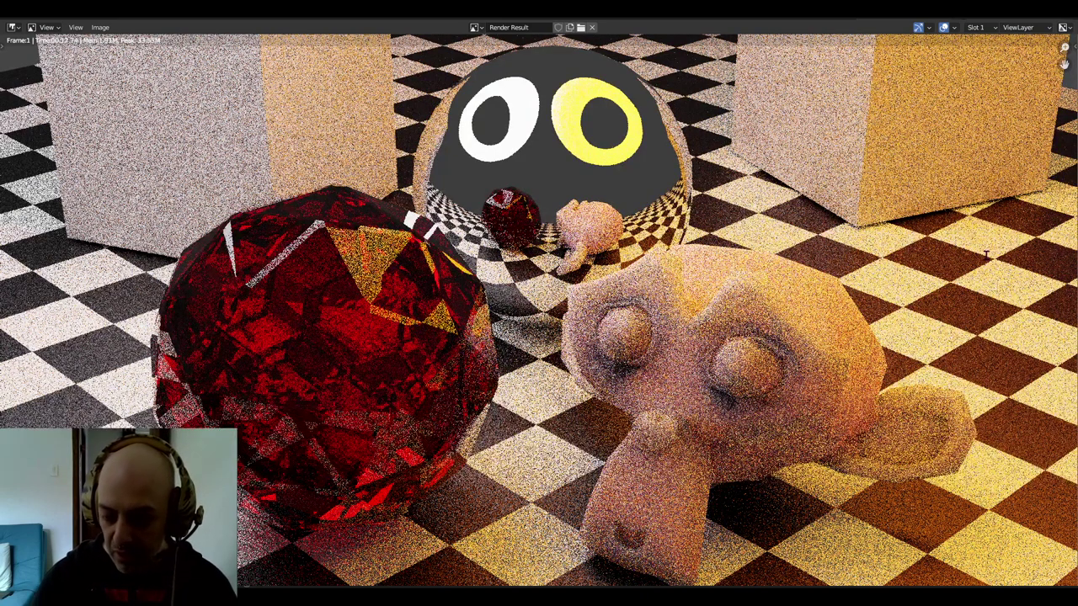
key("F12")
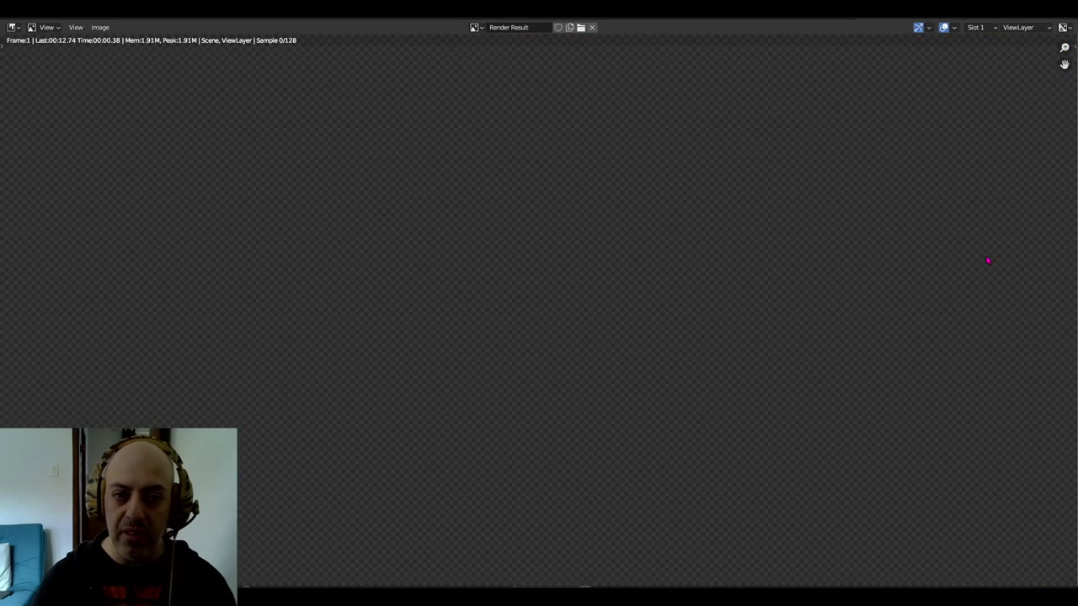